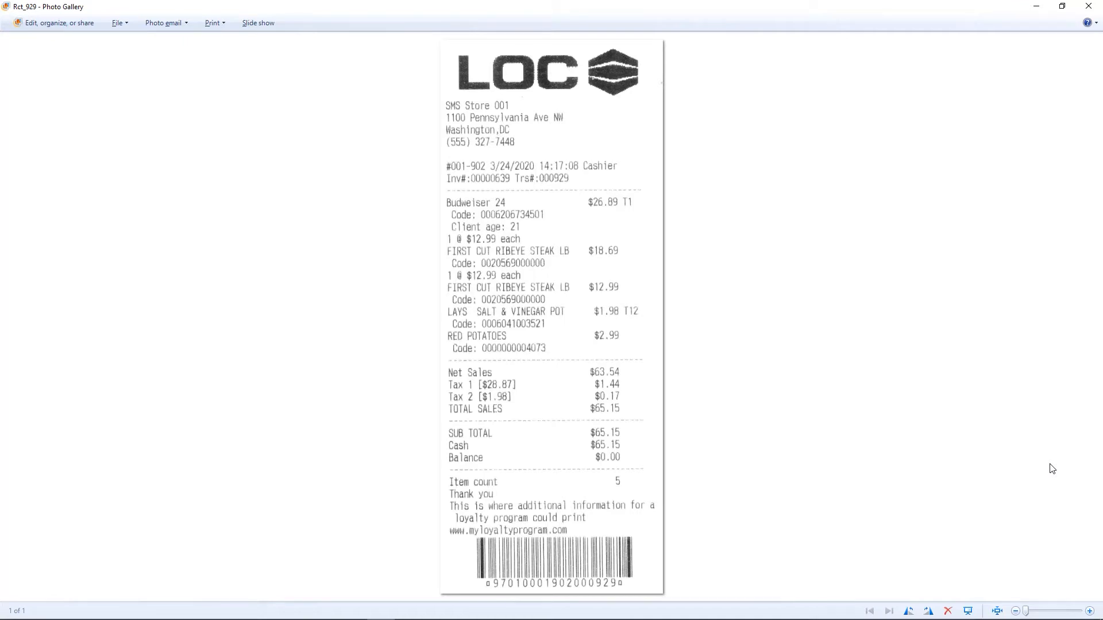
# Switch from the receipt image to the SMS 002-902 point-of-sale window
pyautogui.hotkey('alt', 'Tab')
pyautogui.hotkey('alt', 'Tab')
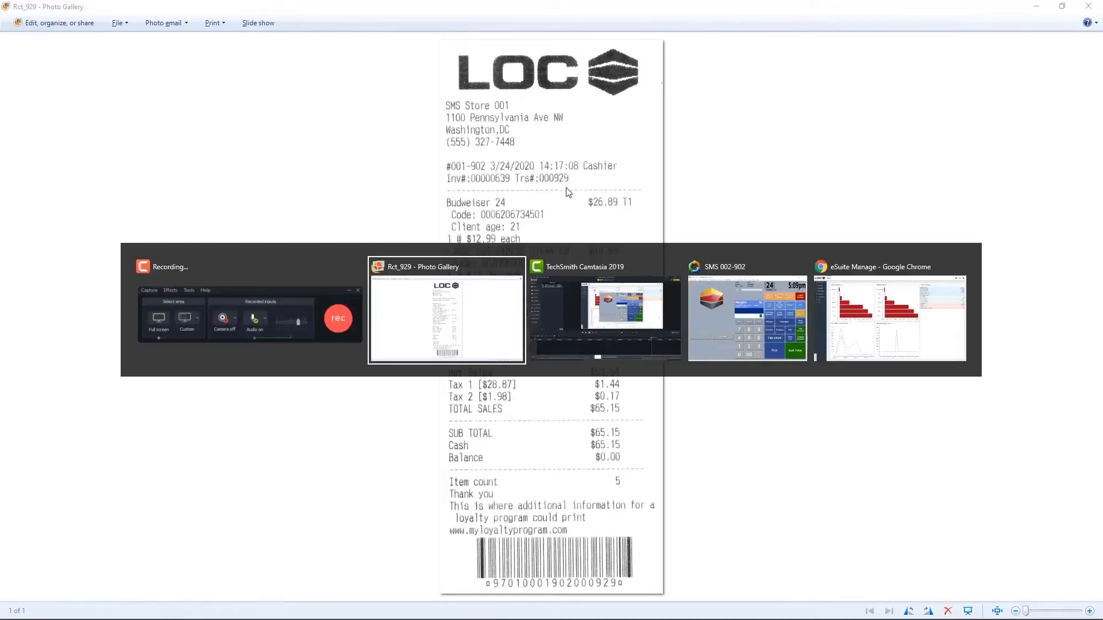
pyautogui.hotkey('alt', 'Tab')
pyautogui.hotkey('alt', 'Tab')
pyautogui.hotkey('alt', 'Tab')
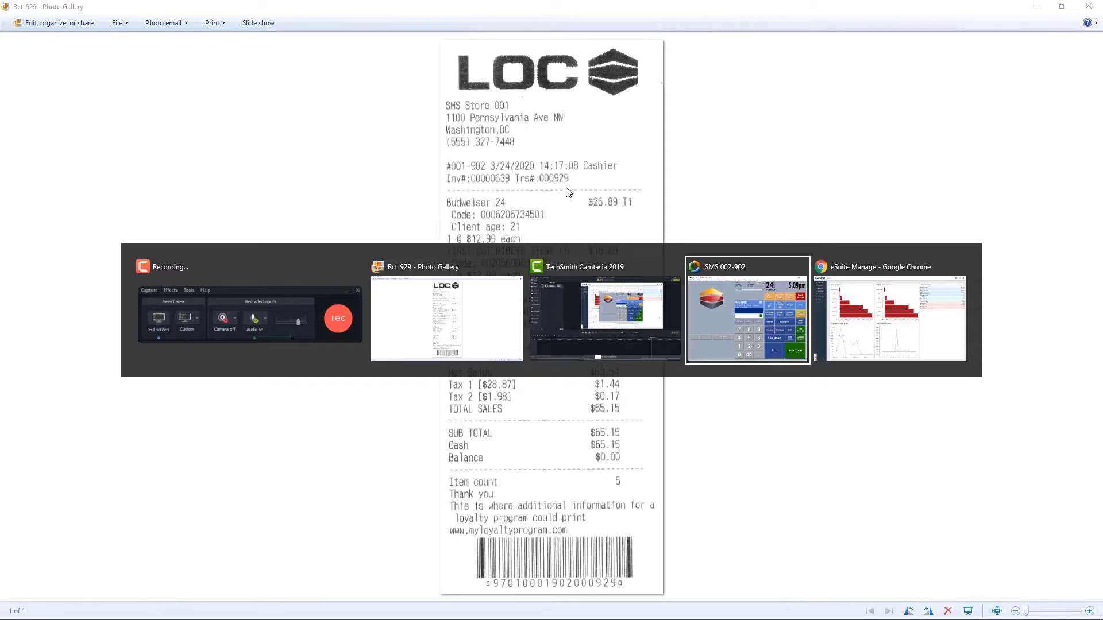
pyautogui.hotkey('alt', 'Tab')
pyautogui.hotkey('alt', 'Tab')
pyautogui.hotkey('alt', 'Tab')
pyautogui.hotkey('alt', 'Tab')
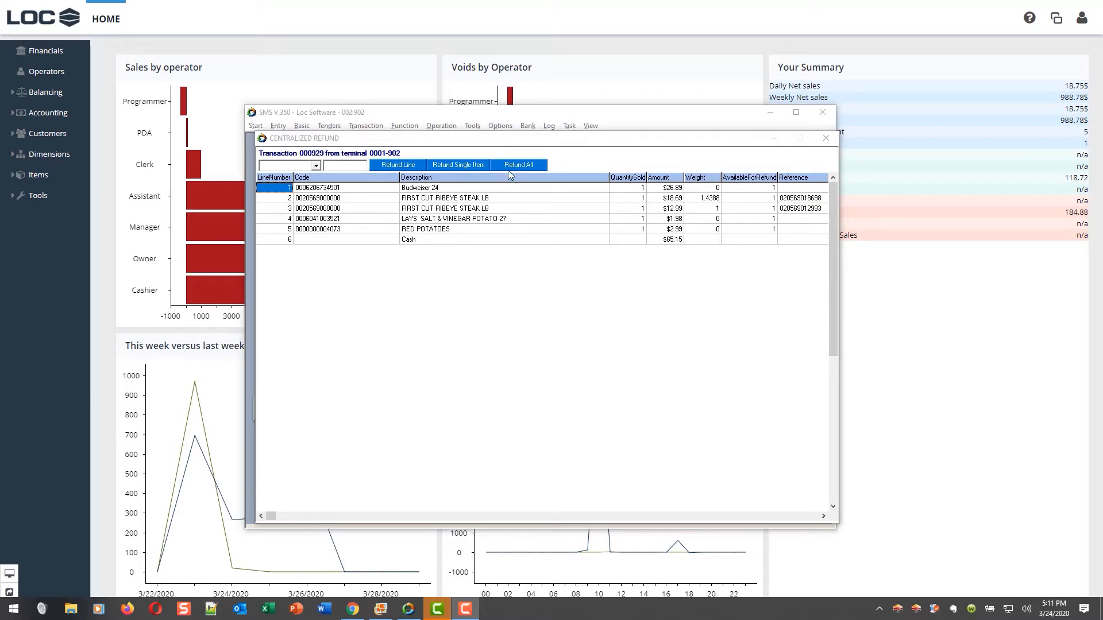
# Refund the $18.69 First Cut Ribeye Steak line with the reason "Customer doesn't like it" and reposition the refund window
pyautogui.click(366, 200)
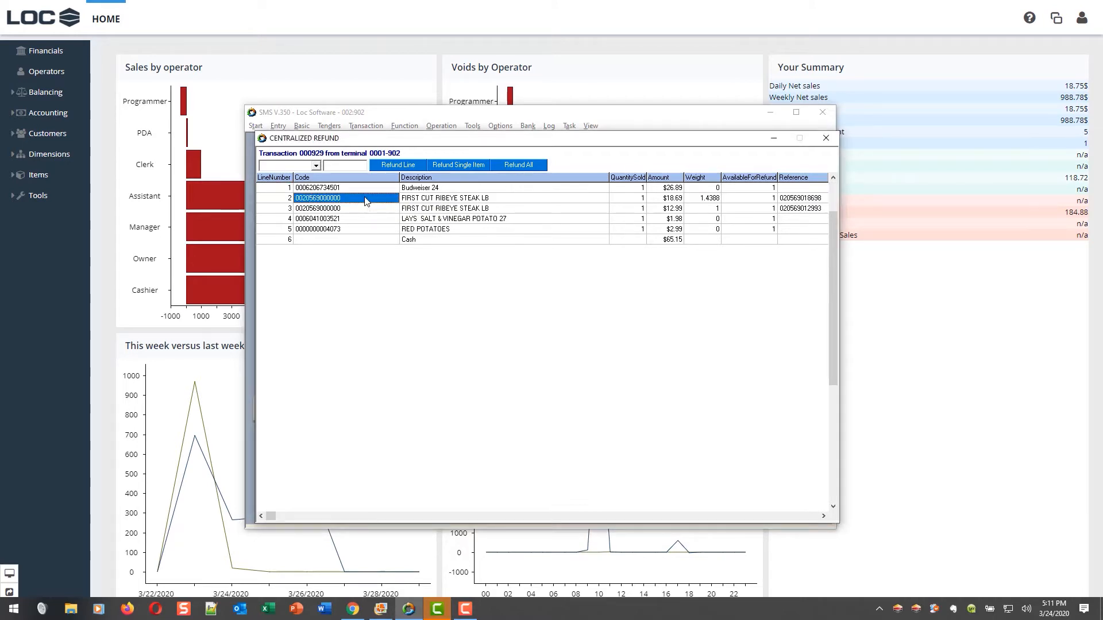
pyautogui.click(396, 166)
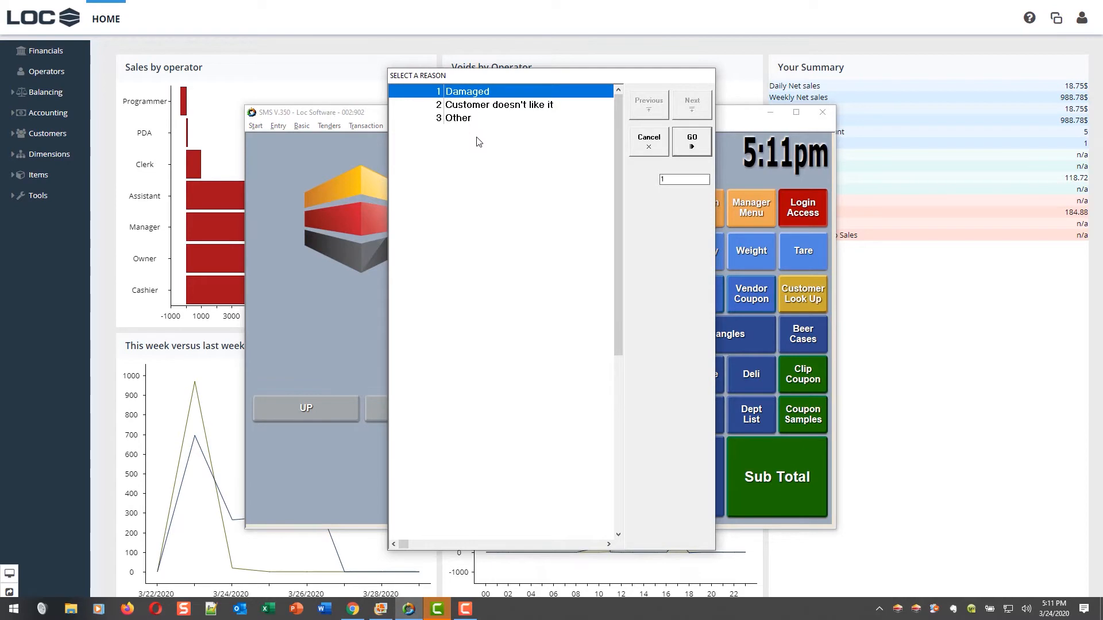
pyautogui.click(506, 108)
pyautogui.click(689, 153)
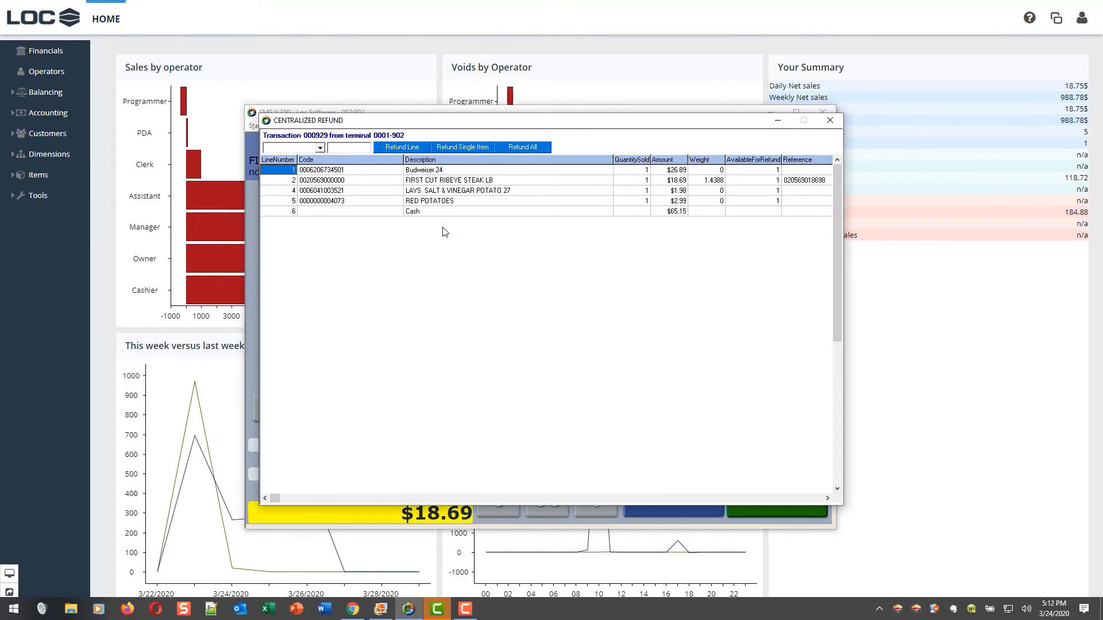
pyautogui.moveTo(503, 122); pyautogui.dragTo(507, 206)
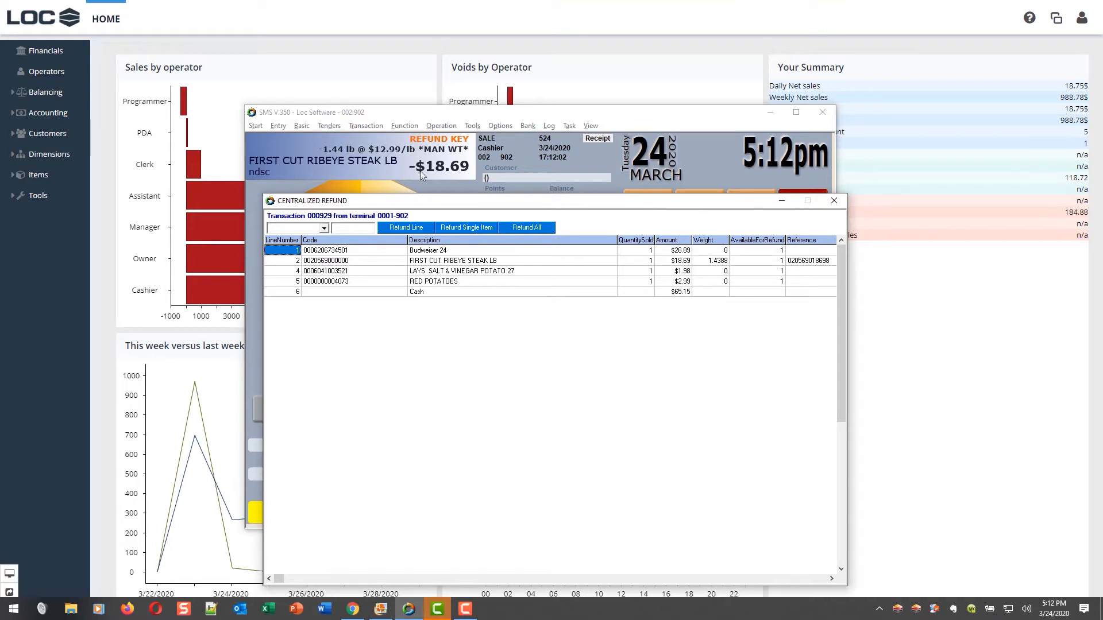
pyautogui.moveTo(446, 201); pyautogui.dragTo(447, 143)
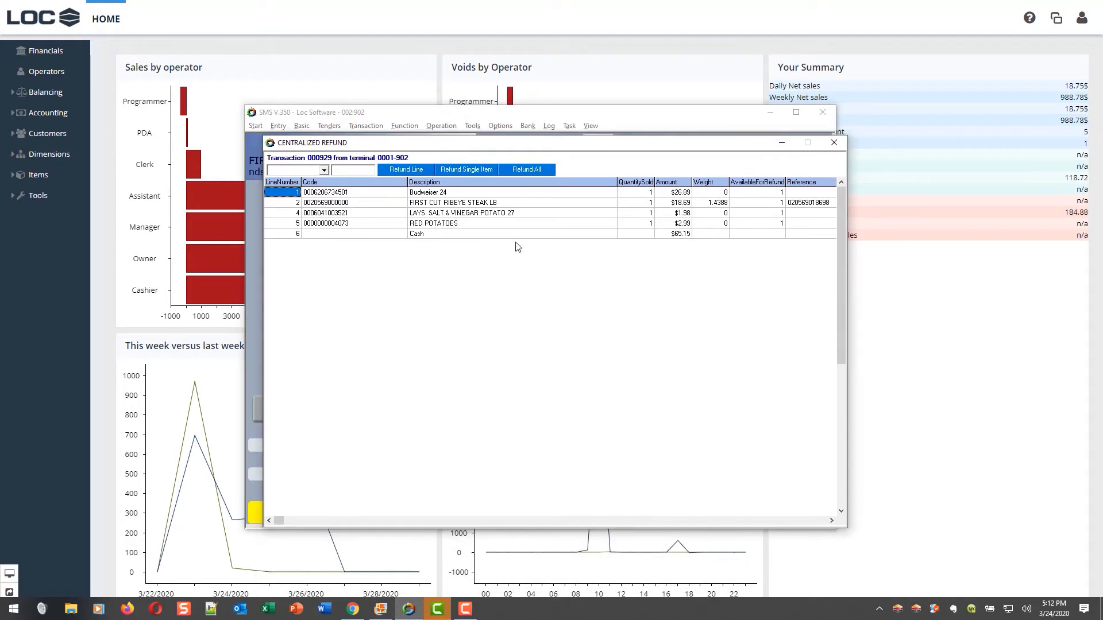
# Refund the Lays Salt & Vinegar Potato line and close the Centralized Refund window
pyautogui.click(363, 214)
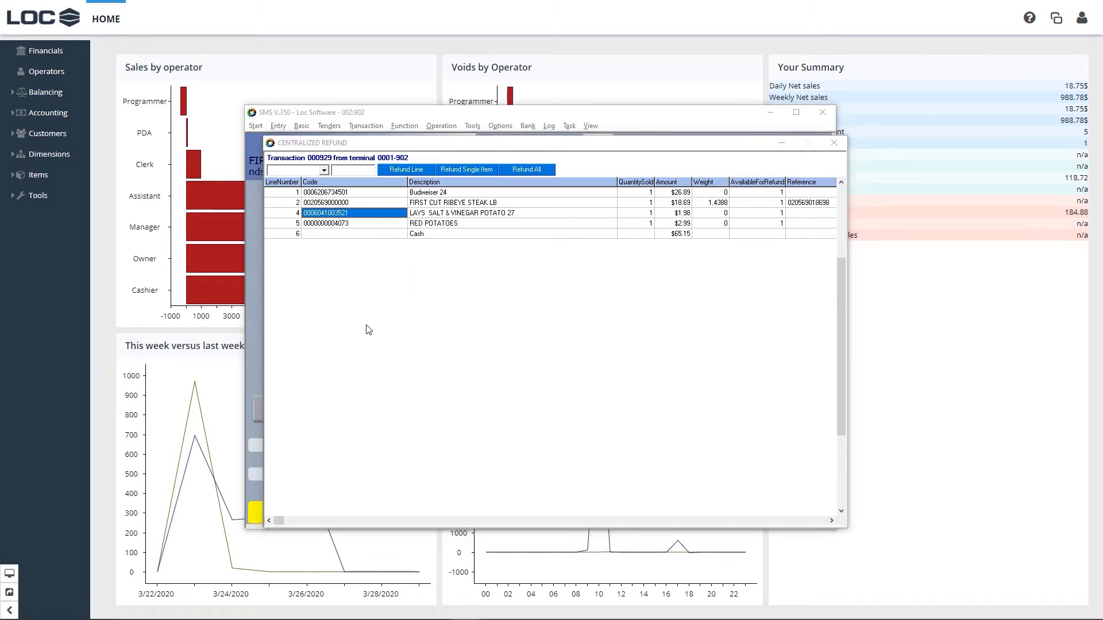
pyautogui.click(407, 170)
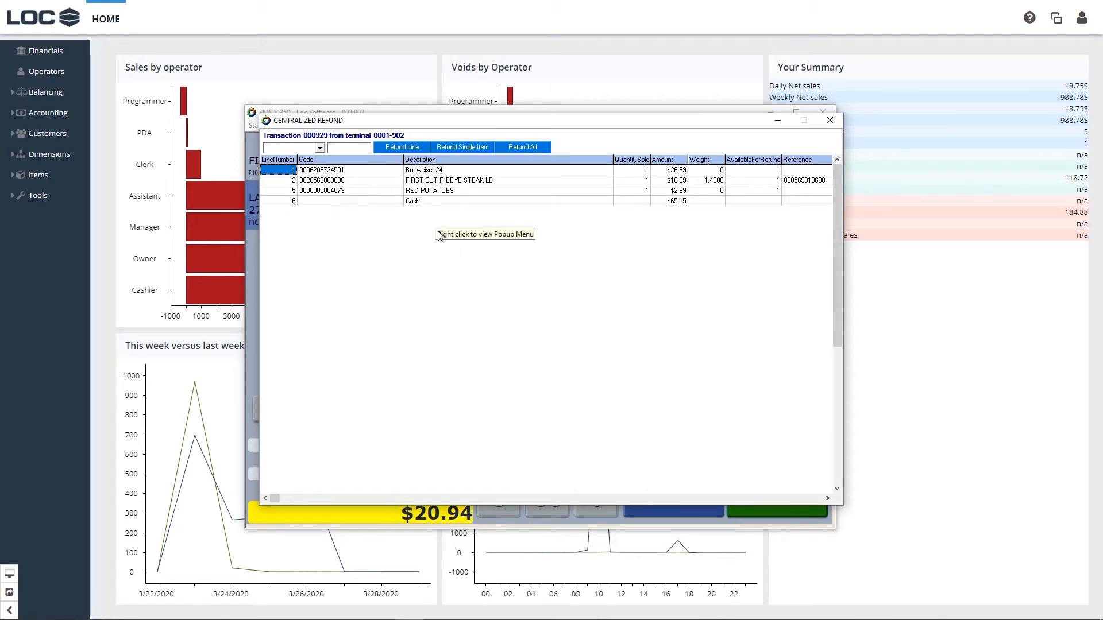
pyautogui.click(829, 120)
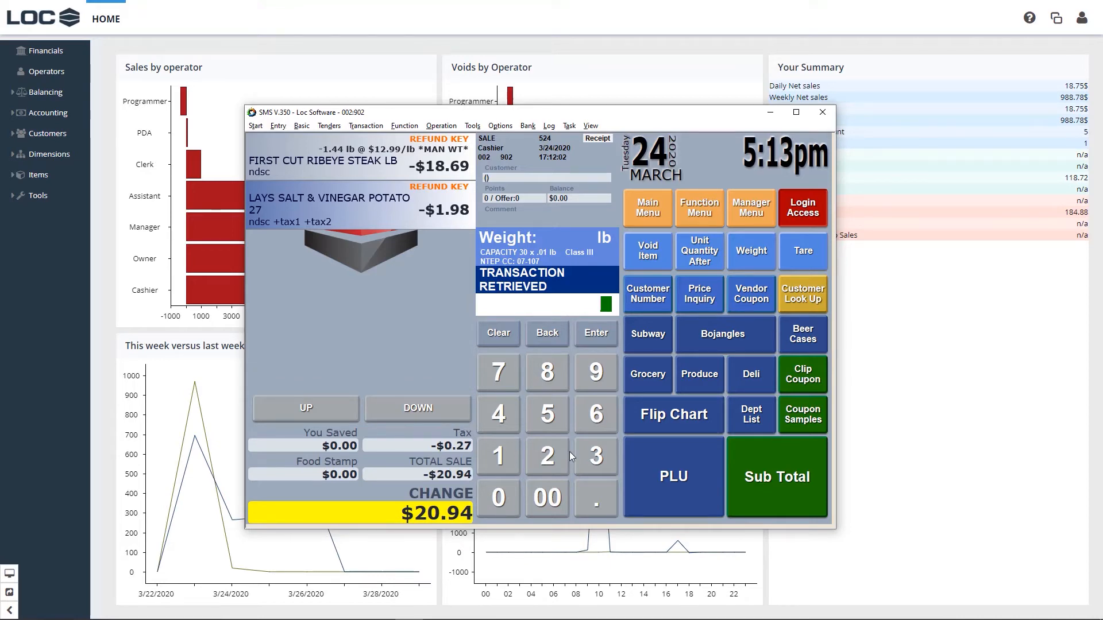
# Subtotal the refund transaction and tender the balance to a gift card
pyautogui.click(753, 467)
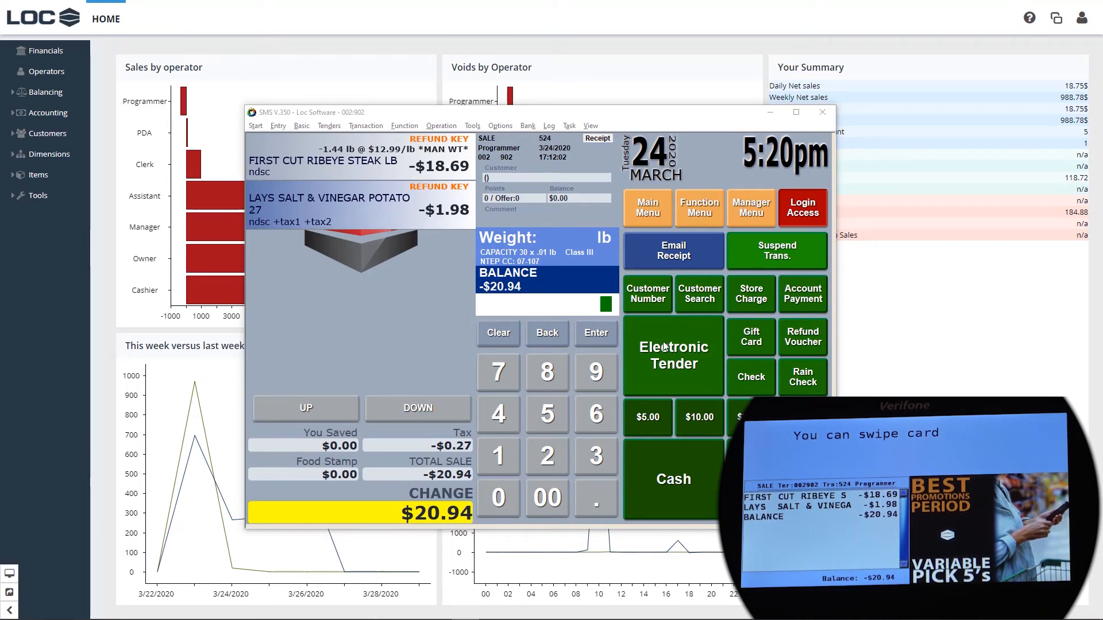
pyautogui.click(755, 346)
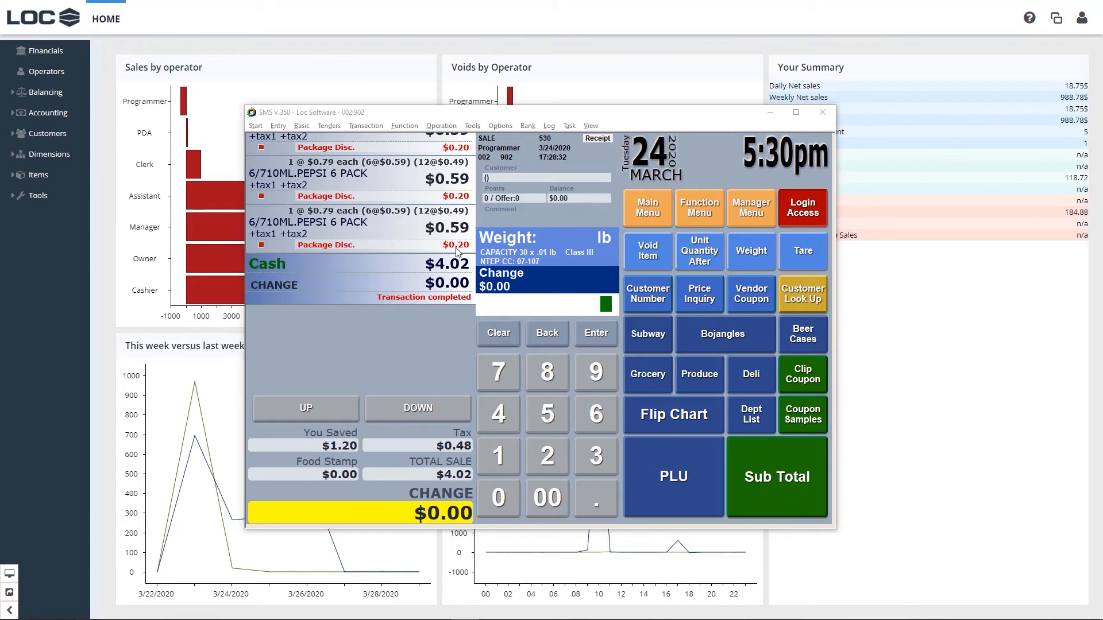
# Retrieve the completed Pepsi 6 Pack sale for refund and refund a single item from line 4 with the reason "Customer doesn't like it"
pyautogui.click(511, 330)
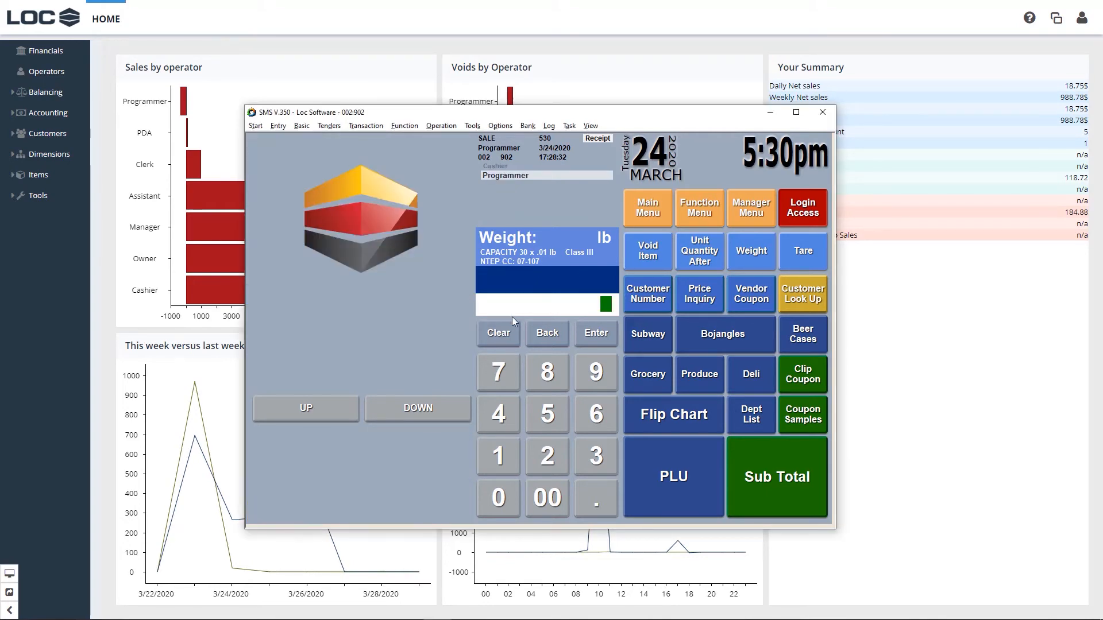
pyautogui.press('Return')
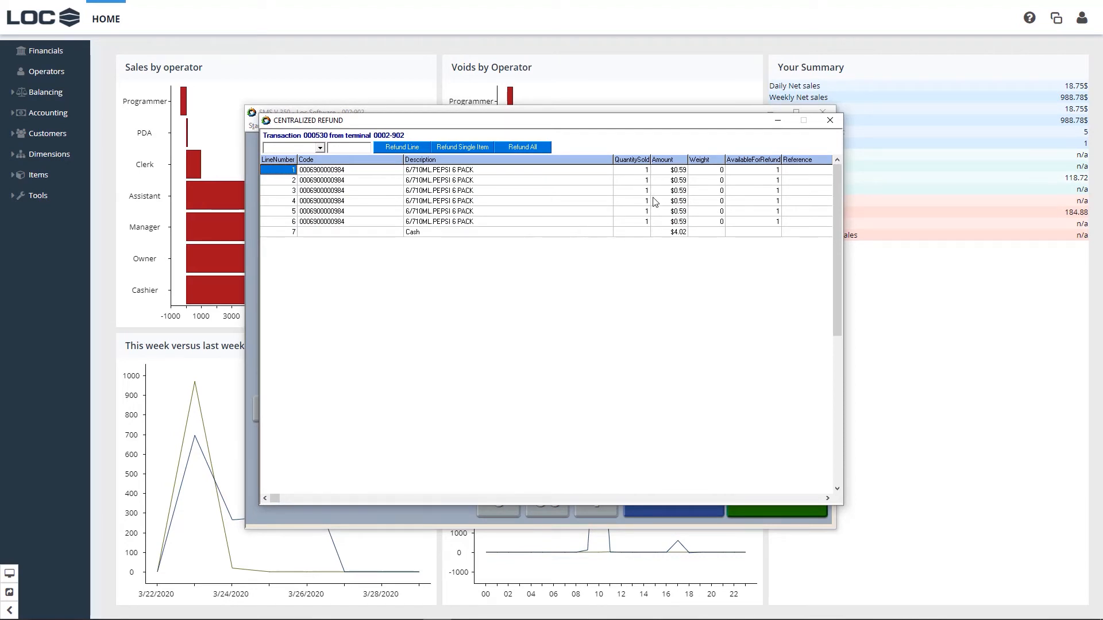
pyautogui.click(515, 201)
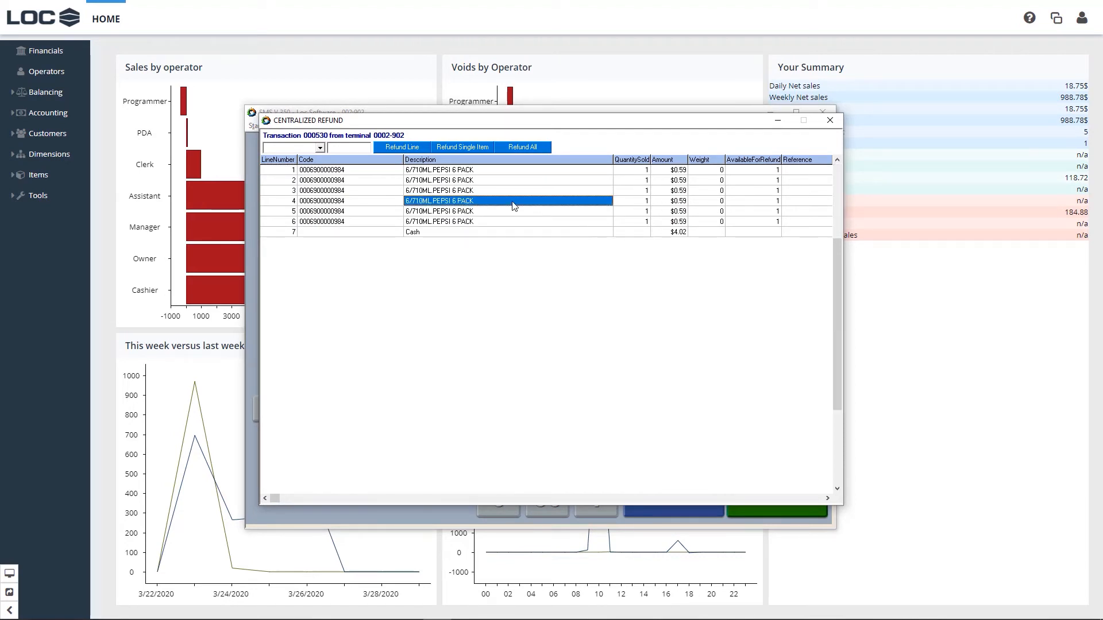
pyautogui.click(474, 148)
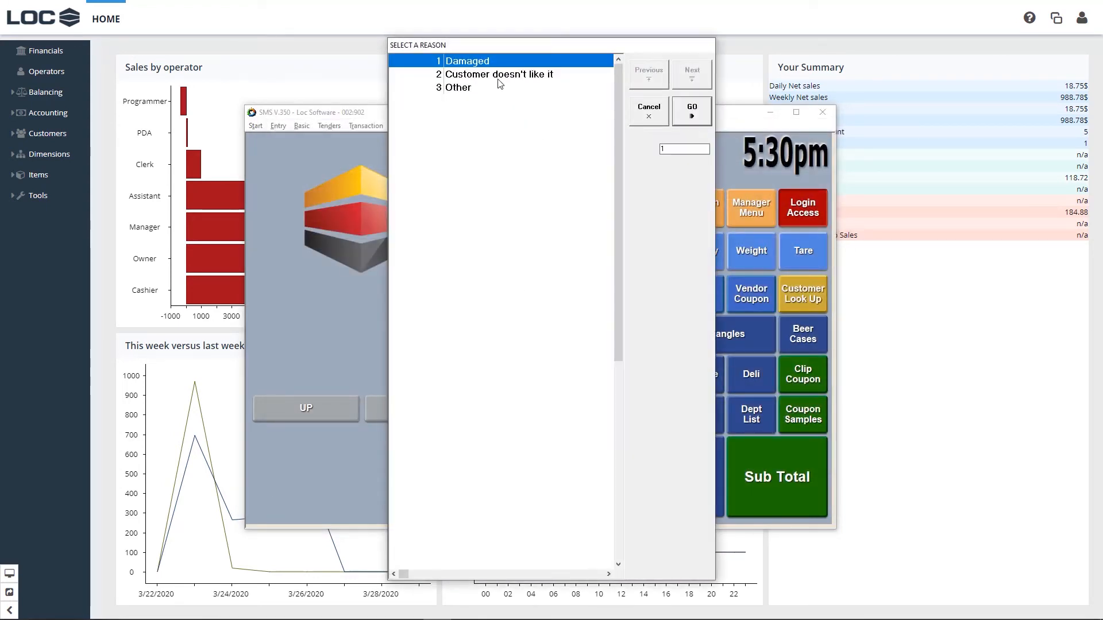
pyautogui.click(499, 76)
pyautogui.click(683, 123)
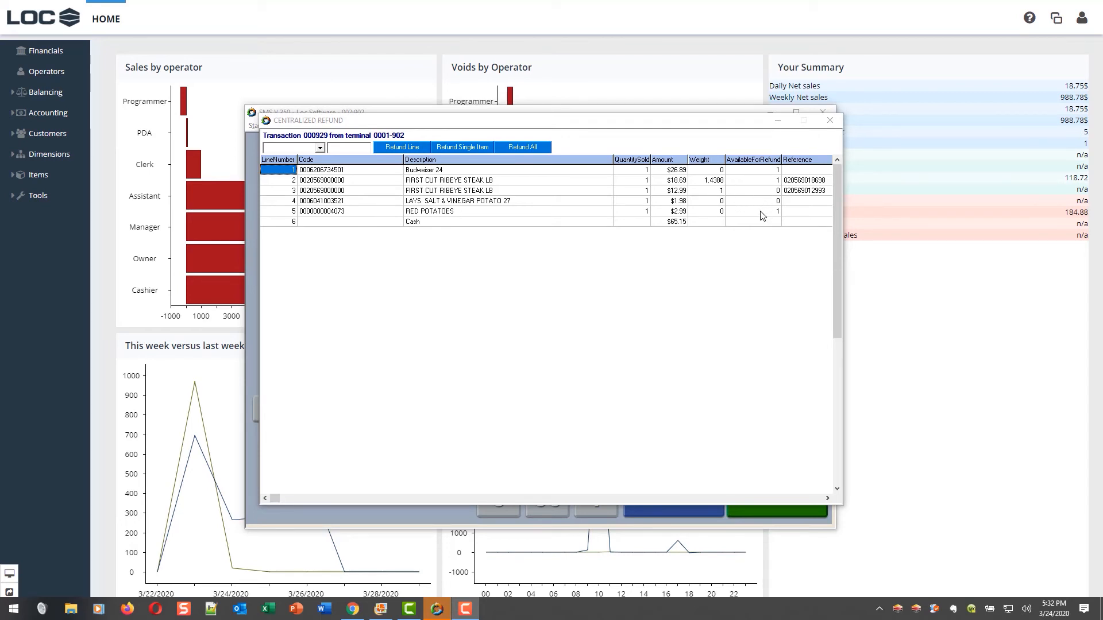
# Try to refund the $12.99 First Cut Ribeye Steak line of the earlier receipt's transaction again
pyautogui.click(524, 193)
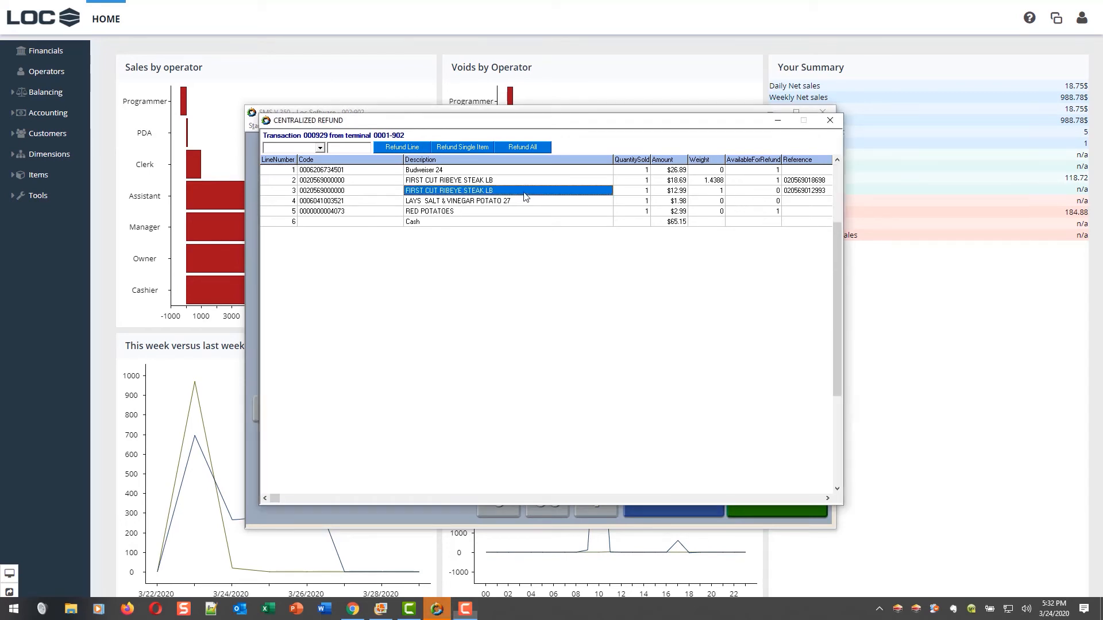
pyautogui.click(402, 147)
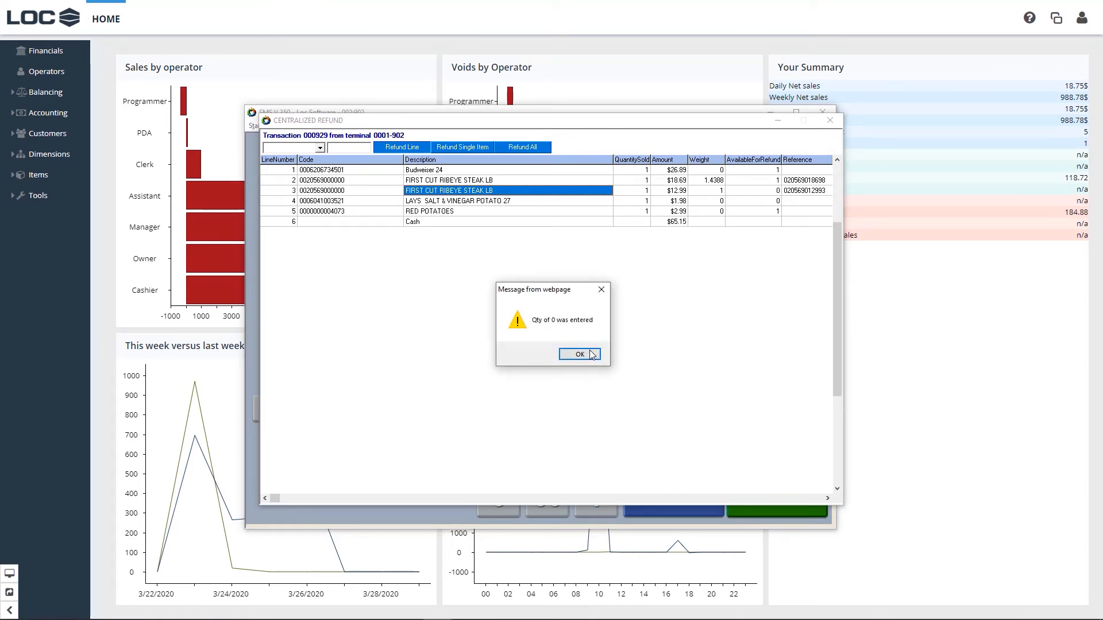
pyautogui.click(579, 355)
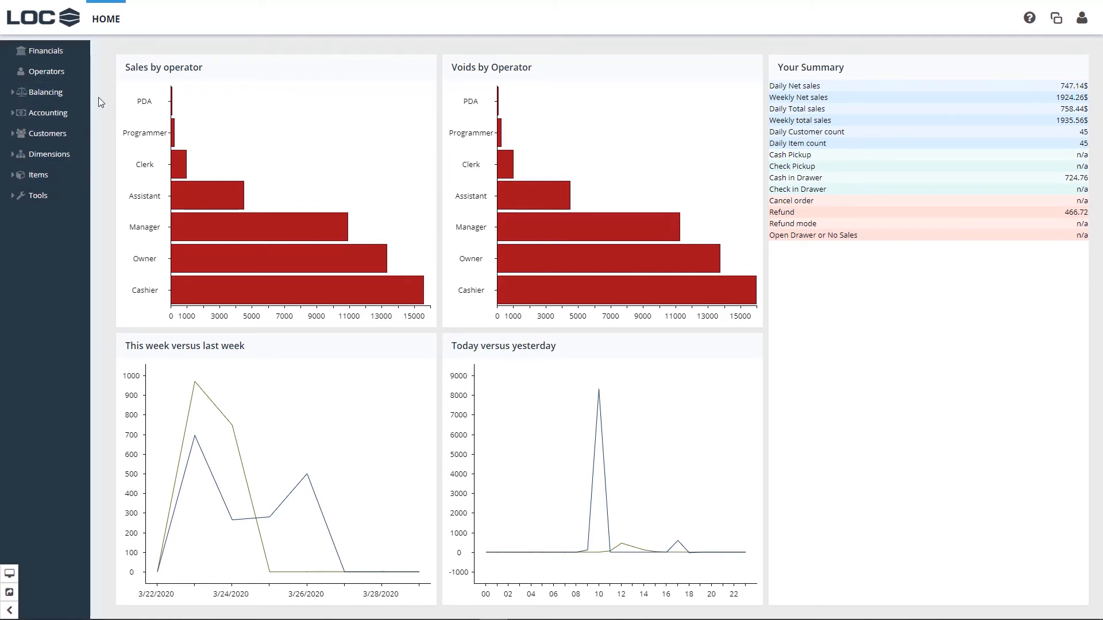
# Run the gift card Activity Summary report for 03/24/2020 in eSuite Manage, broken down by gift card
pyautogui.click(11, 93)
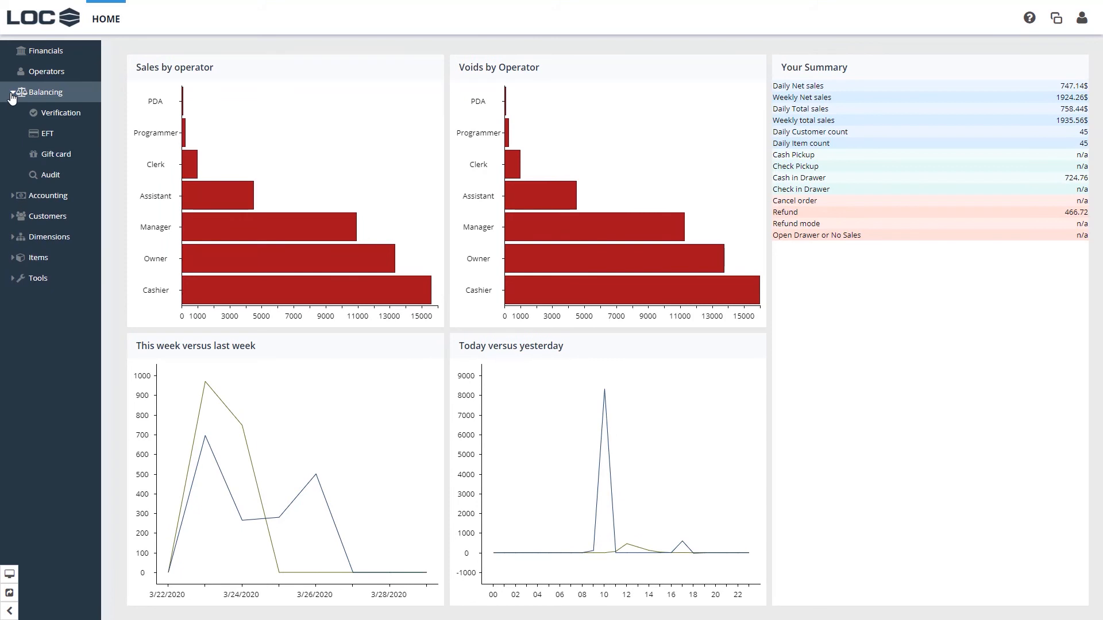
pyautogui.click(56, 154)
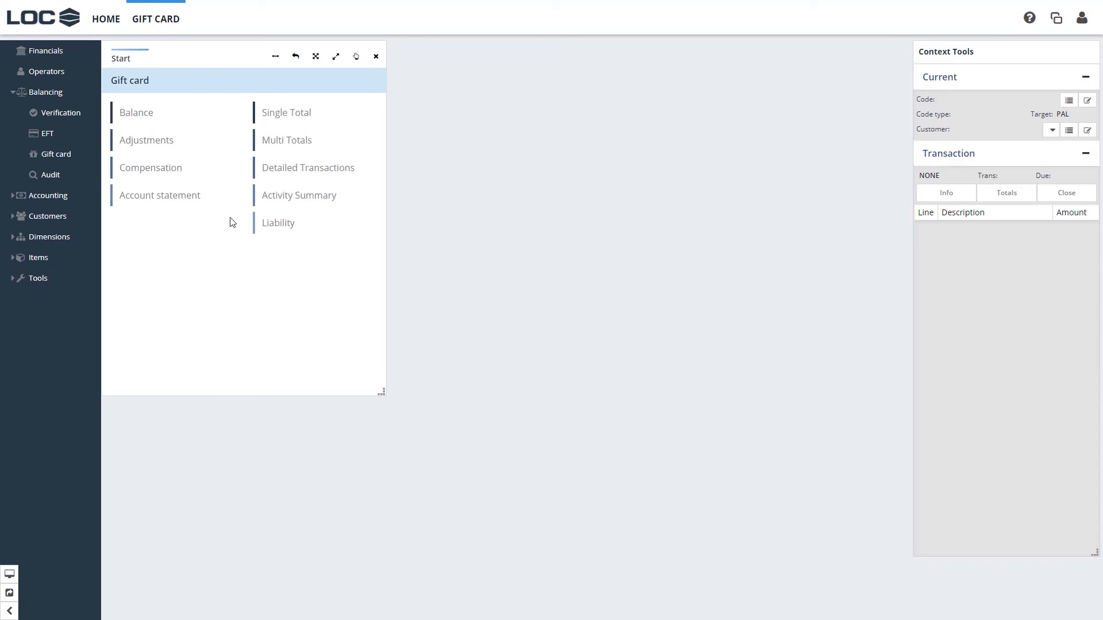
pyautogui.click(301, 203)
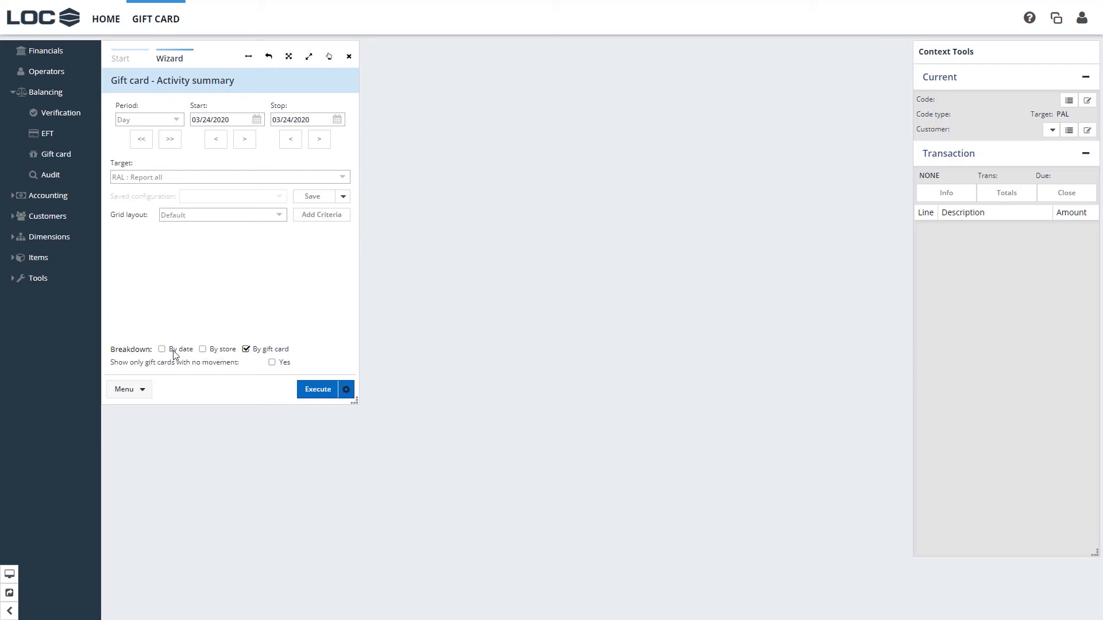
pyautogui.click(312, 390)
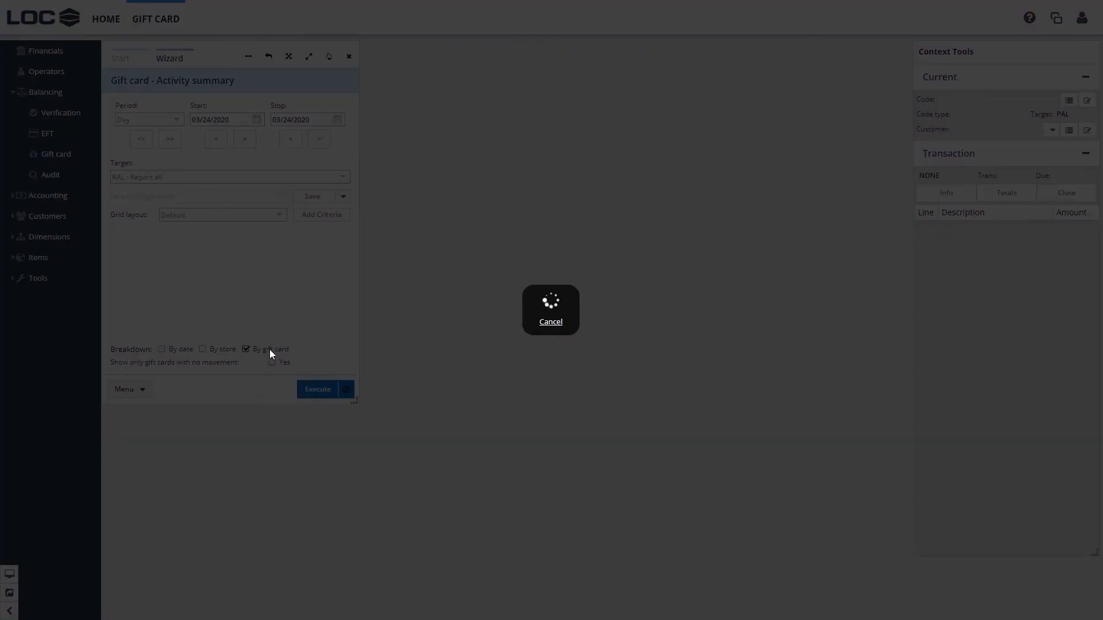